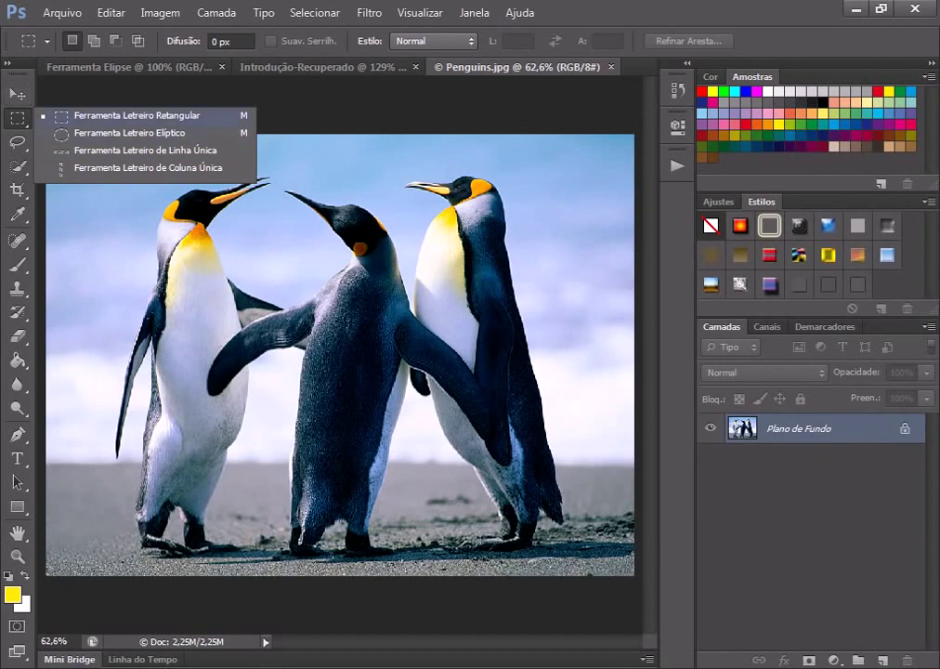
# - Draw rectangular marquee selections around the left penguin's head and beside the middle penguin, then clear the selection
pyautogui.click(137, 115)
pyautogui.moveTo(112, 172); pyautogui.dragTo(244, 271)
pyautogui.moveTo(302, 212); pyautogui.dragTo(444, 294)
pyautogui.hotkey('ctrl', 'd')
# - Select a rectangle around the left penguin's head and add three more rectangles over the middle penguin's neck and both flippers
pyautogui.moveTo(132, 184); pyautogui.dragTo(295, 269)
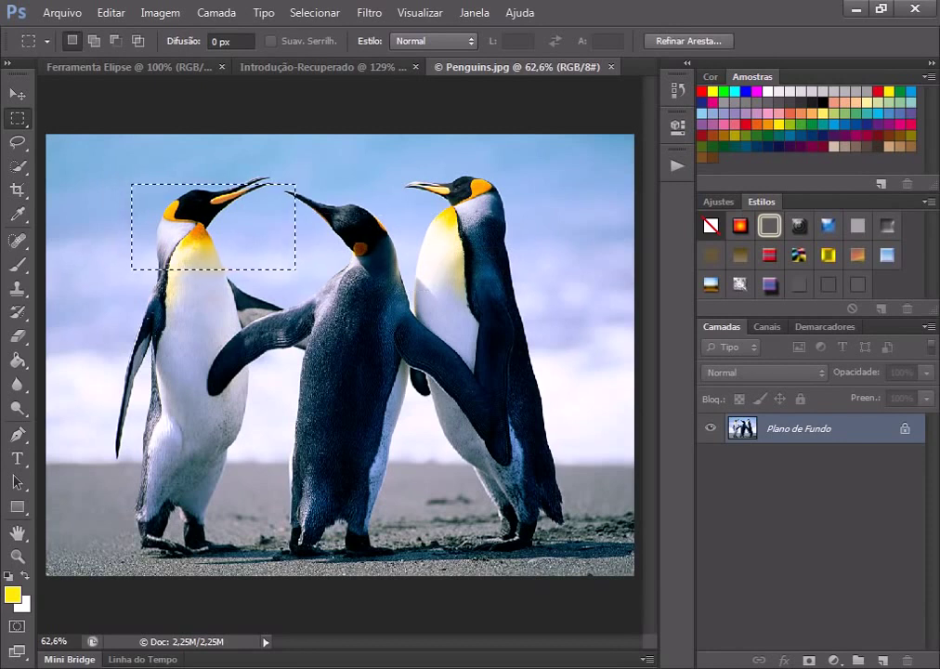
pyautogui.press('shift')
pyautogui.moveTo(355, 231); pyautogui.dragTo(437, 291)
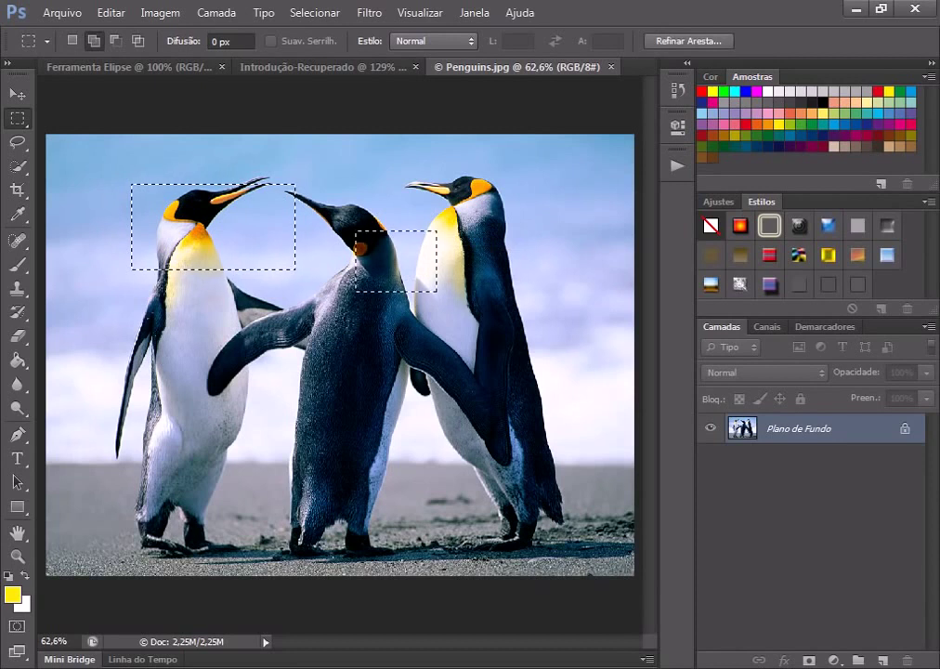
pyautogui.moveTo(196, 321); pyautogui.dragTo(285, 357)
pyautogui.moveTo(378, 338); pyautogui.dragTo(469, 405)
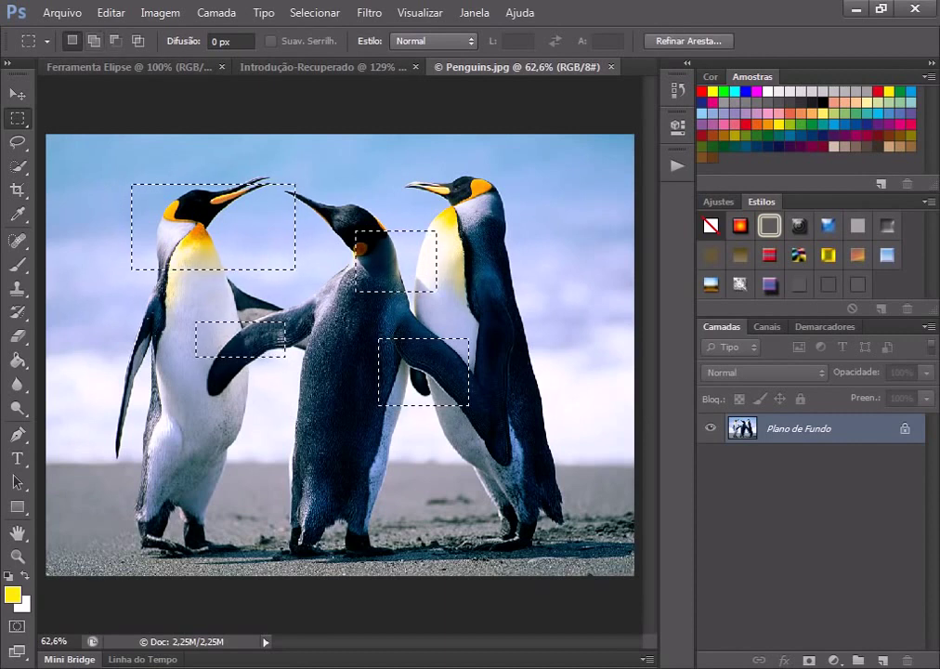
# - Replace the selection with a rectangle over the right penguin's head and add rectangles around the left and middle penguins using add-to-selection mode
pyautogui.moveTo(411, 154); pyautogui.dragTo(488, 203)
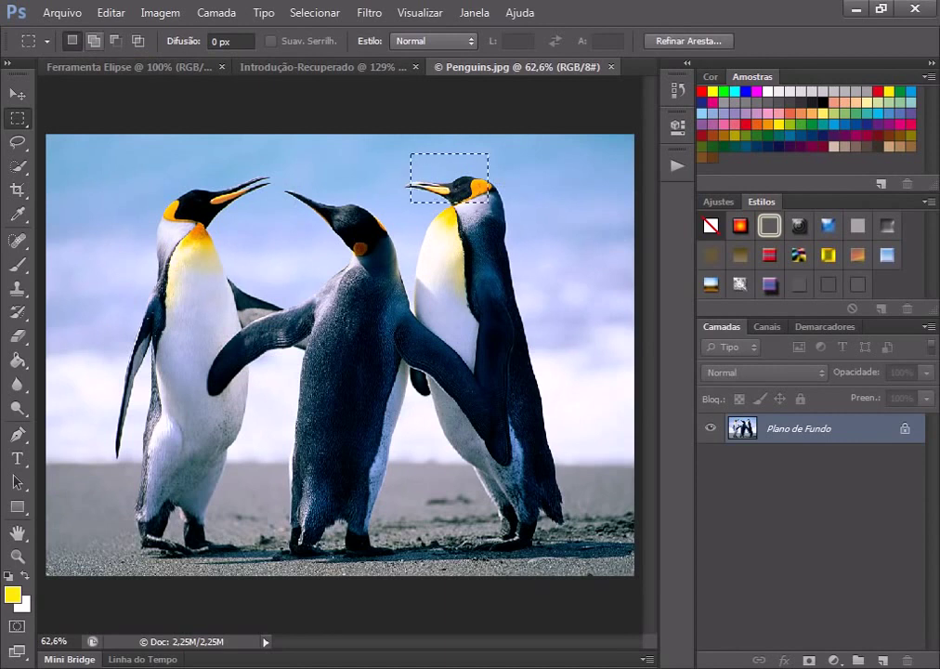
pyautogui.click(93, 42)
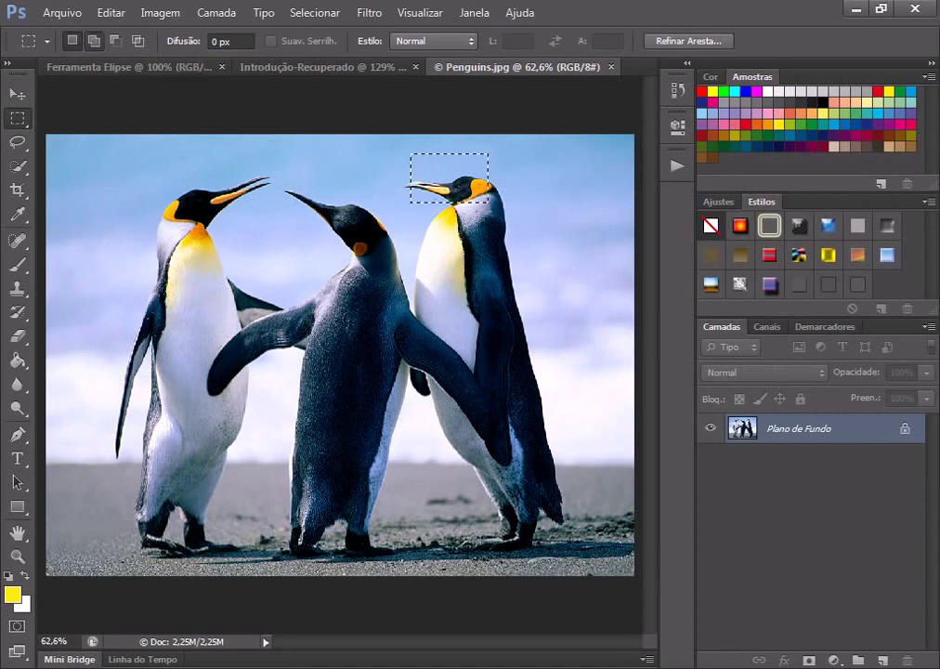
pyautogui.moveTo(109, 179); pyautogui.dragTo(314, 320)
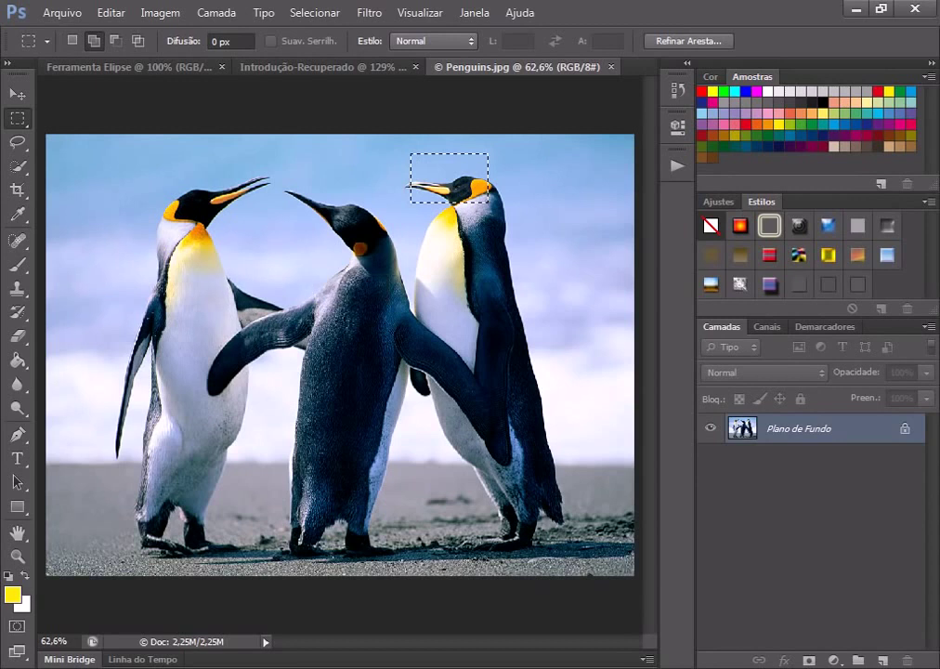
pyautogui.moveTo(362, 247); pyautogui.dragTo(429, 290)
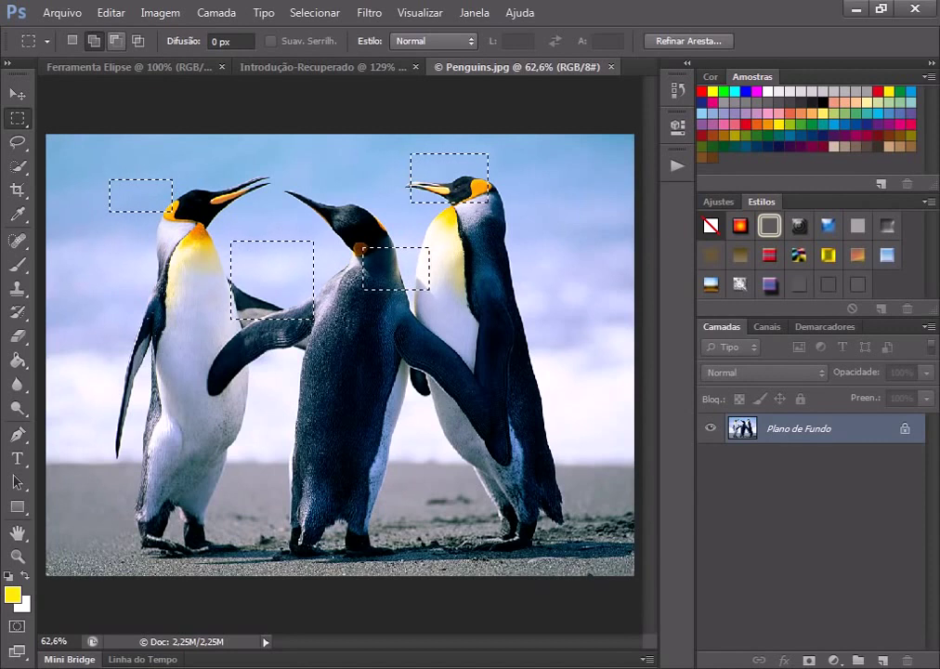
# - Subtract overlapping rectangles from each of the four selected areas, then clear the selection
pyautogui.click(115, 41)
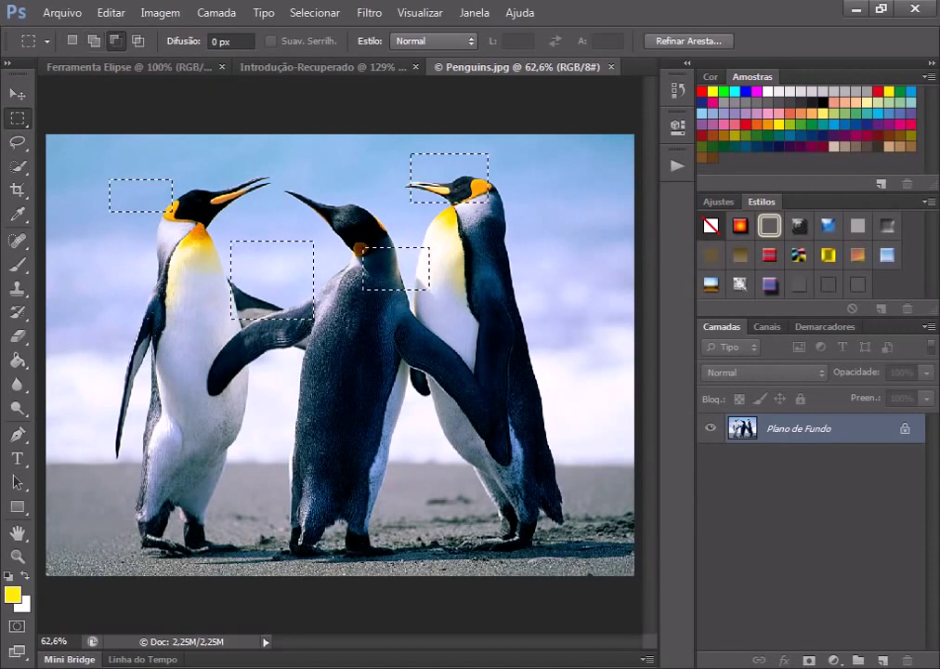
pyautogui.moveTo(347, 396); pyautogui.dragTo(276, 284)
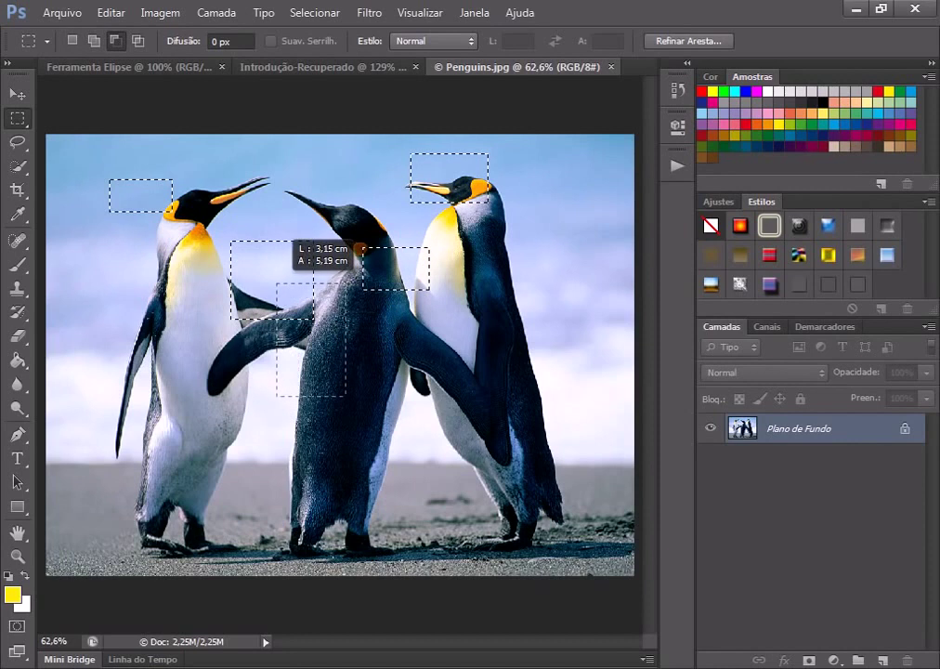
pyautogui.moveTo(469, 281); pyautogui.dragTo(406, 248)
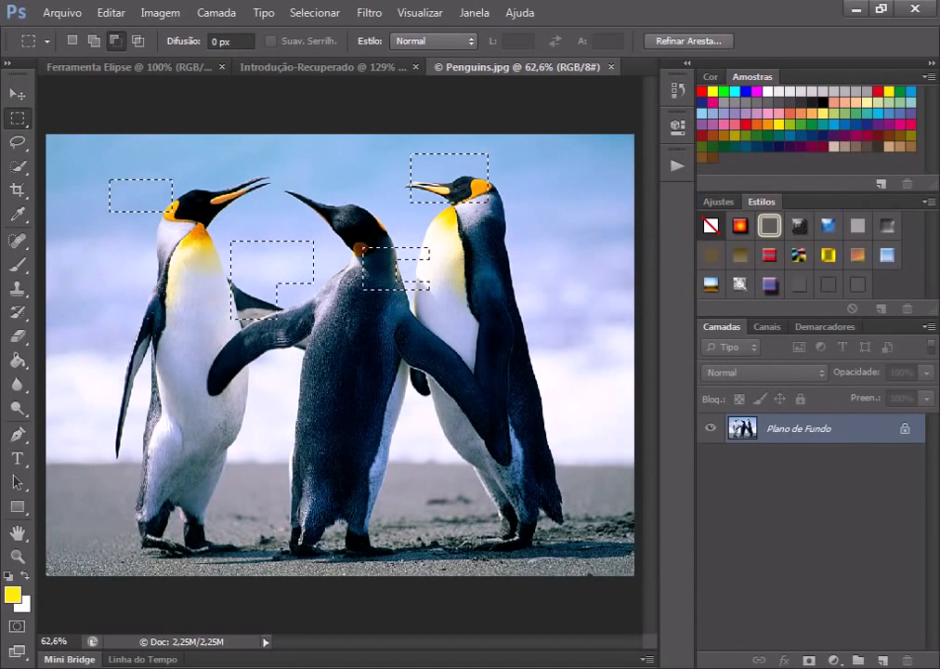
pyautogui.moveTo(382, 162); pyautogui.dragTo(449, 187)
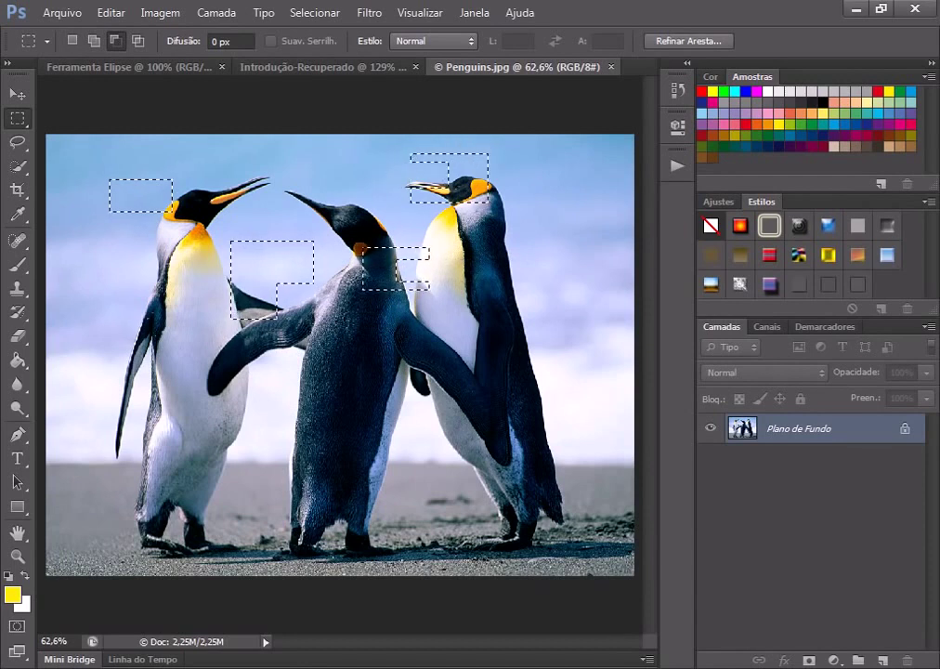
pyautogui.moveTo(229, 185); pyautogui.dragTo(158, 245)
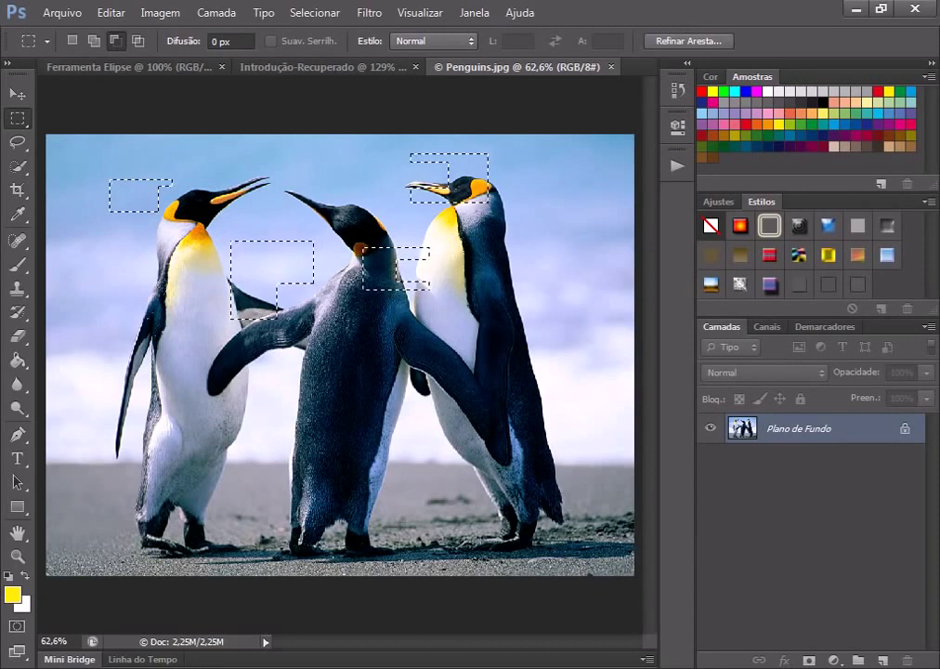
pyautogui.hotkey('ctrl', 'd')
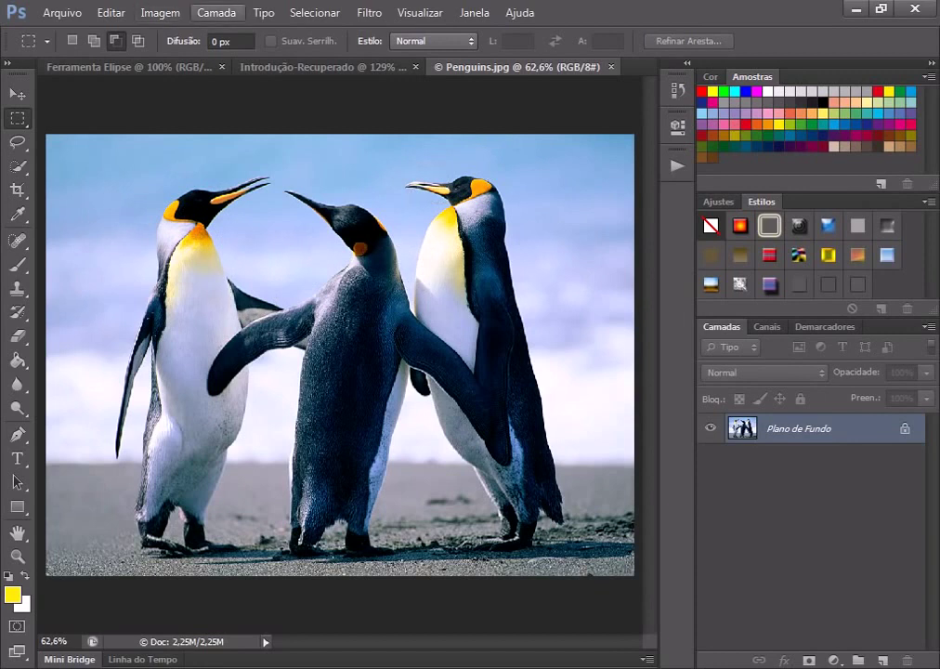
# - Draw a circular selection over the left penguin's head with the Elliptical Marquee and subtract an overlapping ellipse from it
pyautogui.click(315, 13)
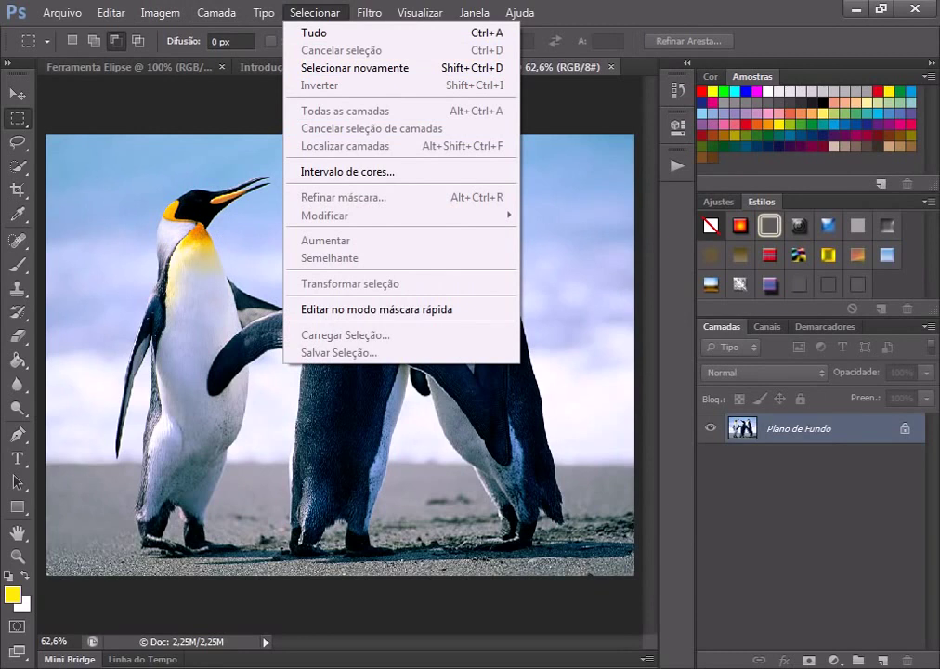
pyautogui.rightClick(18, 119)
pyautogui.click(129, 133)
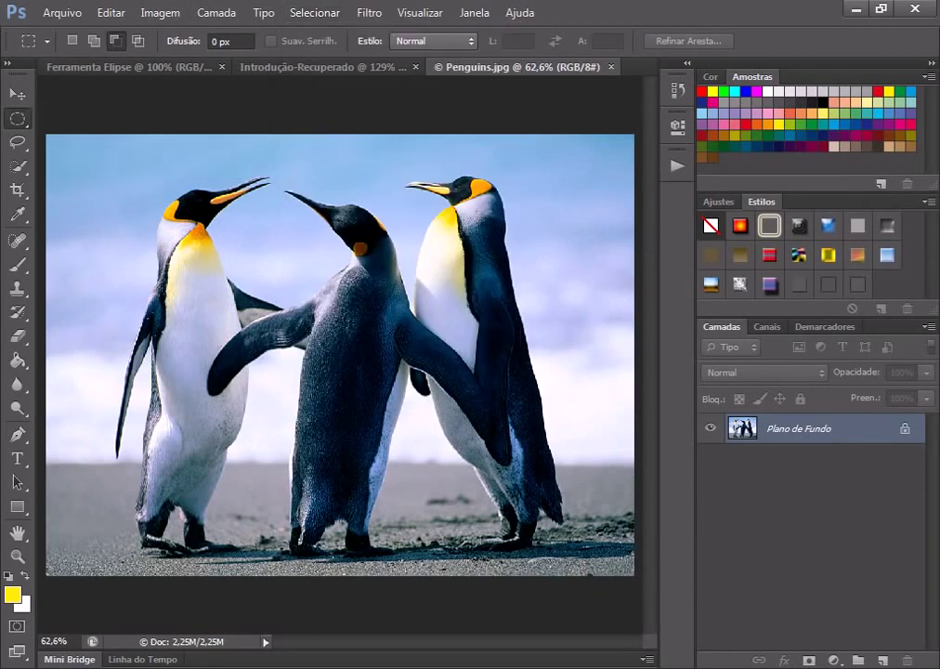
pyautogui.moveTo(139, 152); pyautogui.dragTo(240, 253)
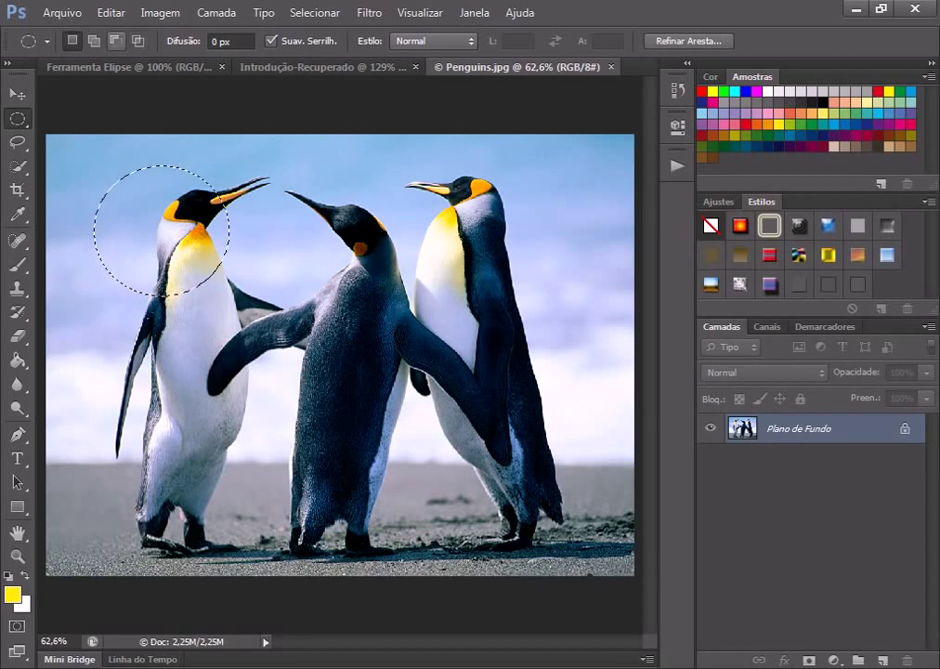
pyautogui.click(115, 40)
pyautogui.moveTo(299, 180); pyautogui.dragTo(174, 317)
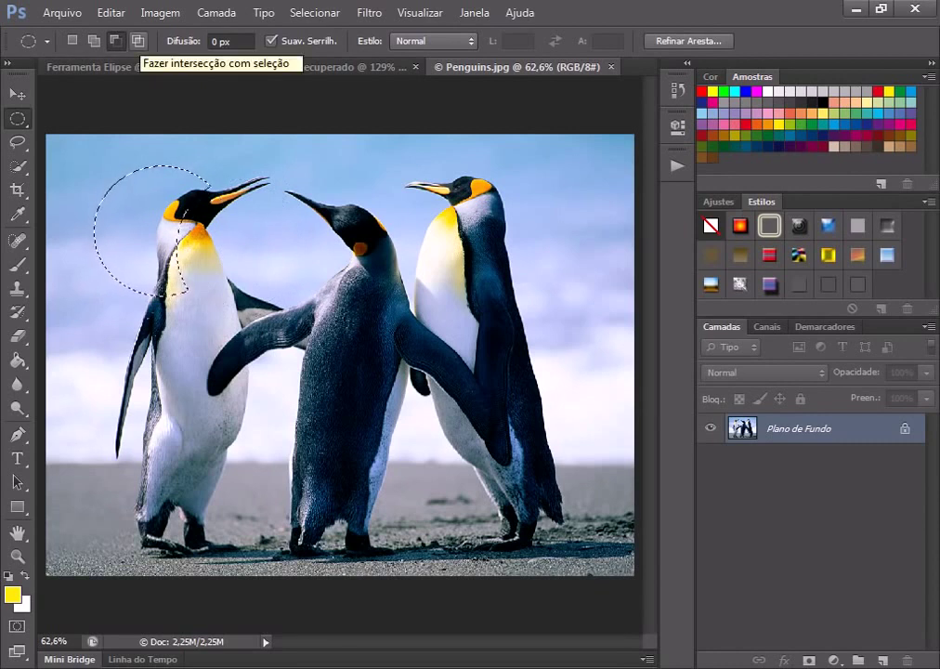
# - Intersect the selection at the left penguin's head with overlapping ellipses, then clear the selection
pyautogui.click(137, 41)
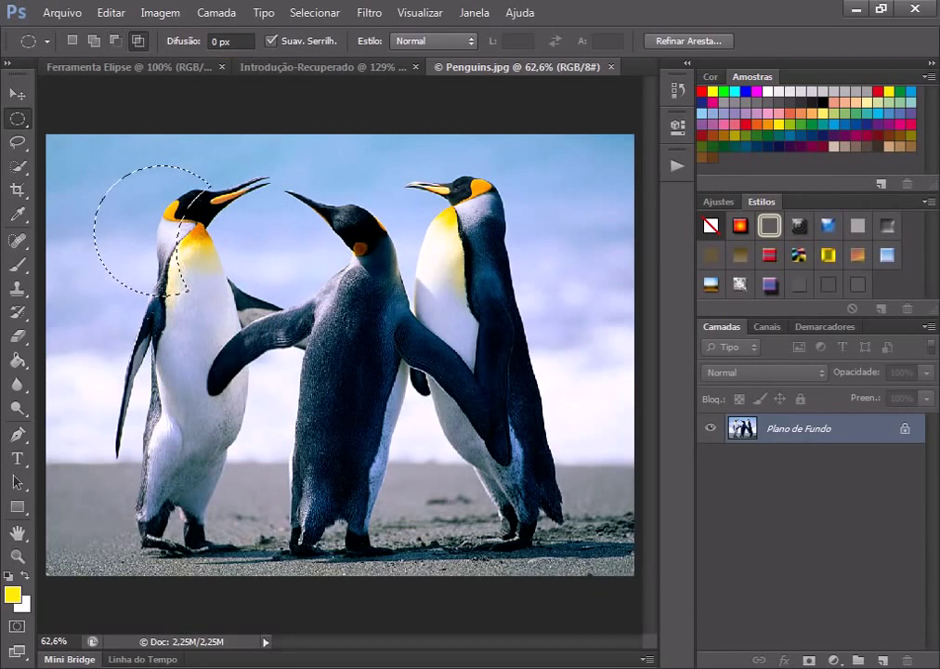
pyautogui.moveTo(263, 222); pyautogui.dragTo(134, 335)
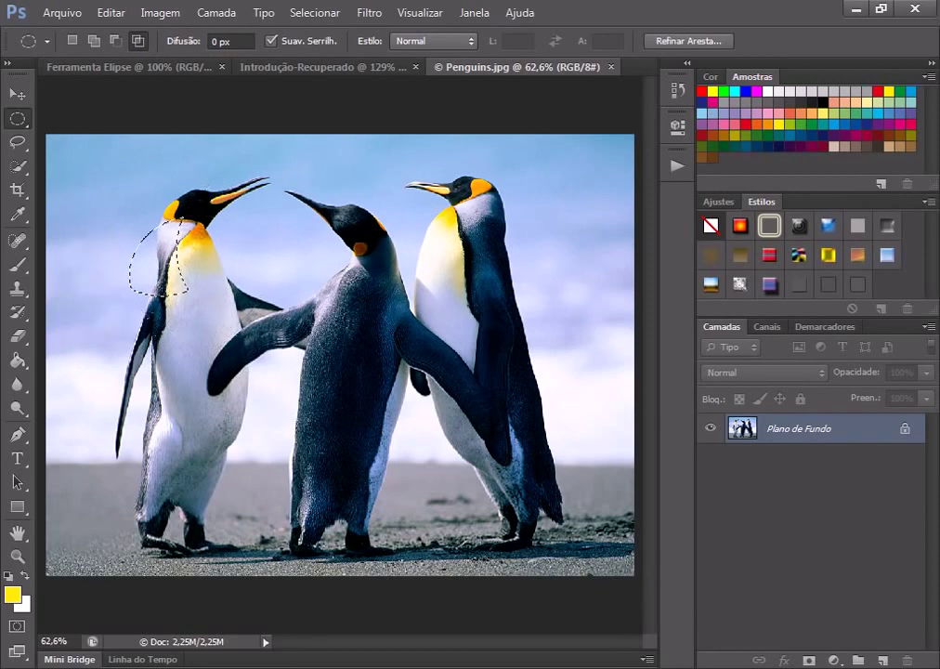
pyautogui.moveTo(199, 223); pyautogui.dragTo(149, 279)
pyautogui.hotkey('ctrl', 'd')
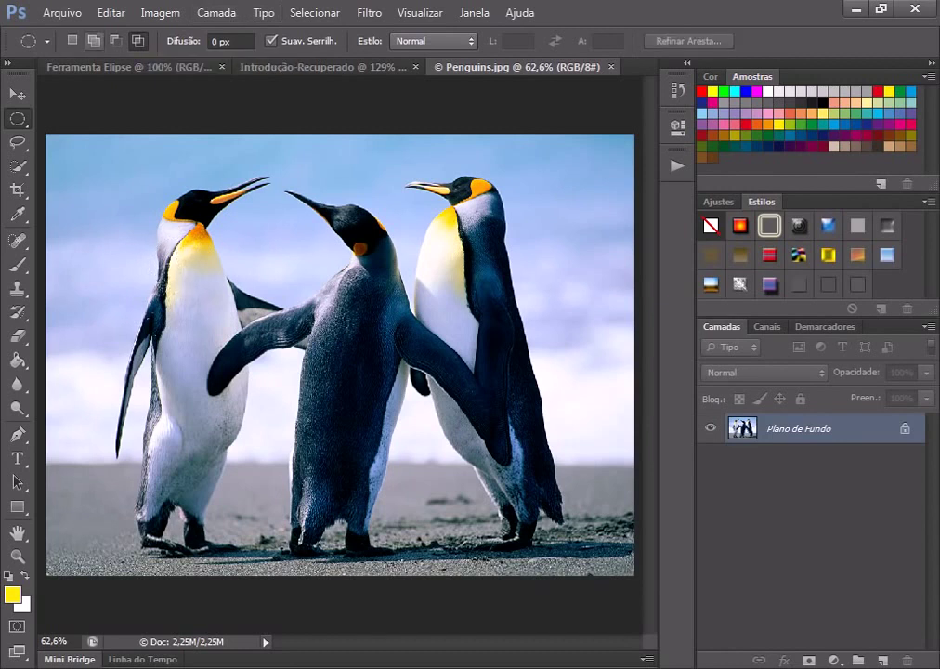
# - Select a single pixel row across the penguins at flipper height with the Single Row Marquee
pyautogui.click(93, 41)
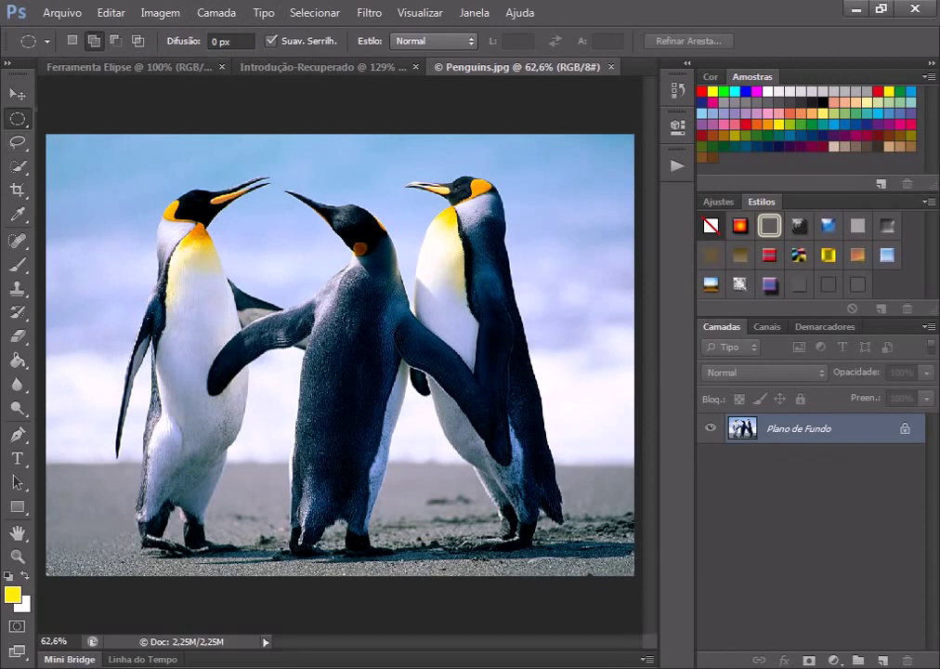
pyautogui.click(17, 118)
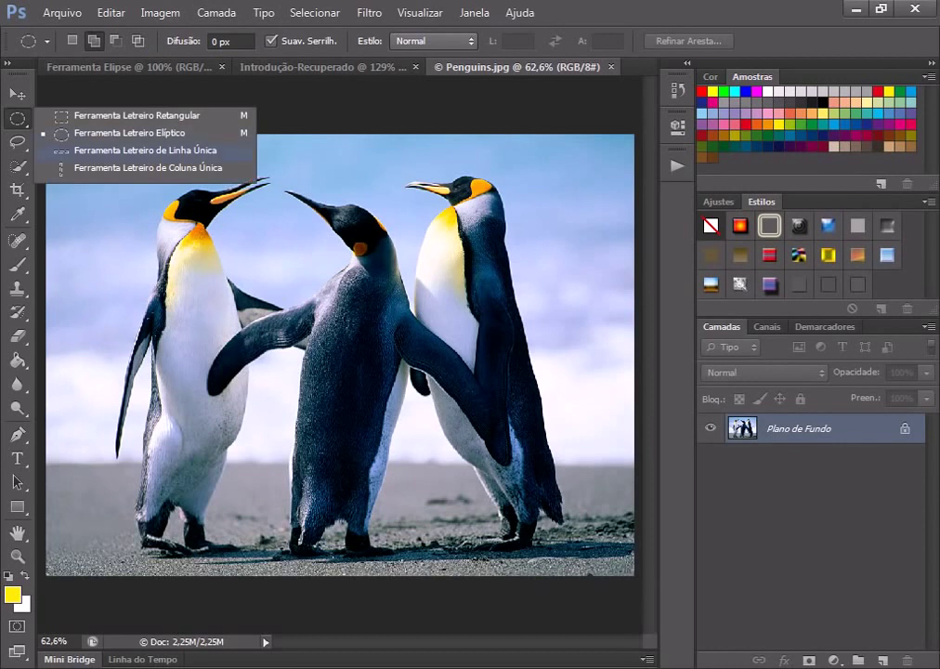
pyautogui.click(139, 149)
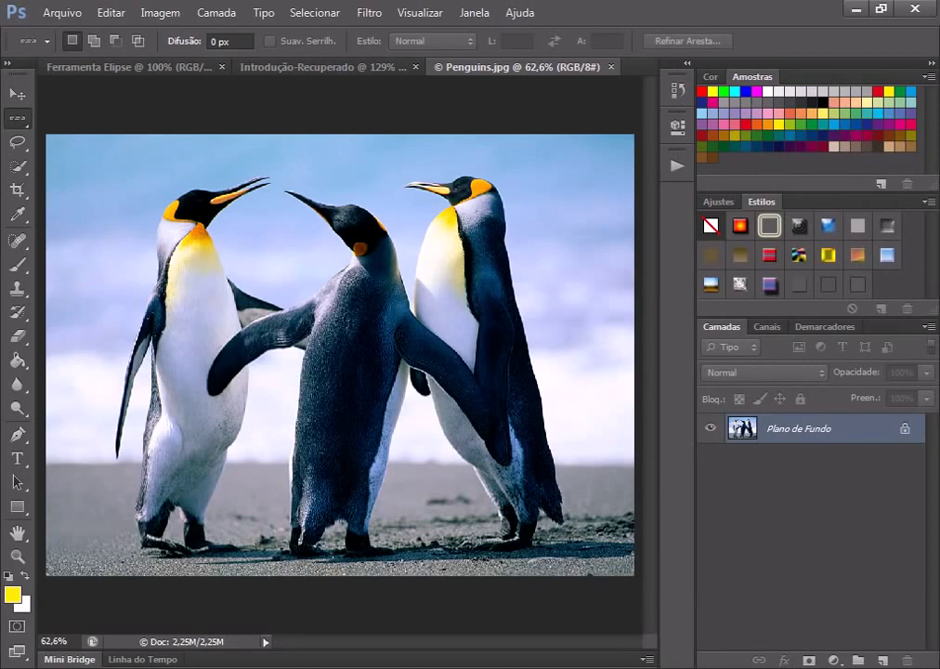
pyautogui.moveTo(69, 327); pyautogui.dragTo(145, 346)
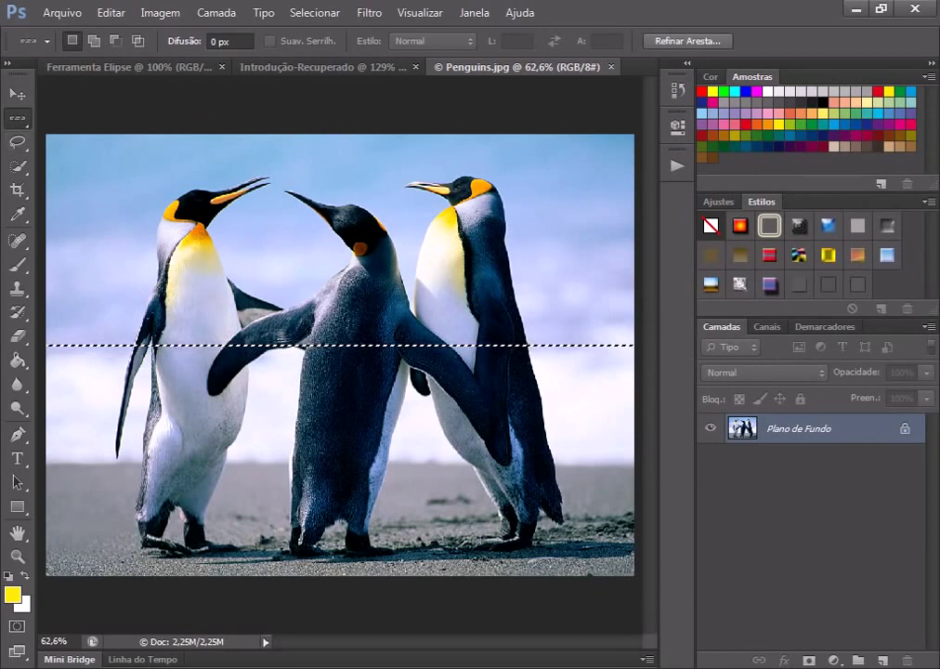
# - Activate the Single Column Marquee and set it to add to the existing selection
pyautogui.click(16, 118)
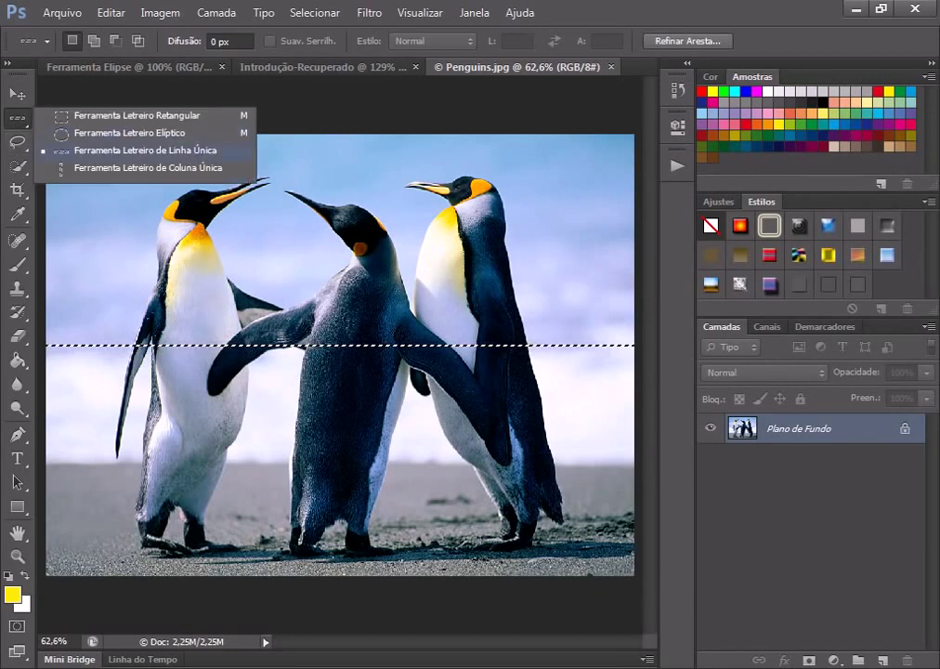
pyautogui.click(139, 168)
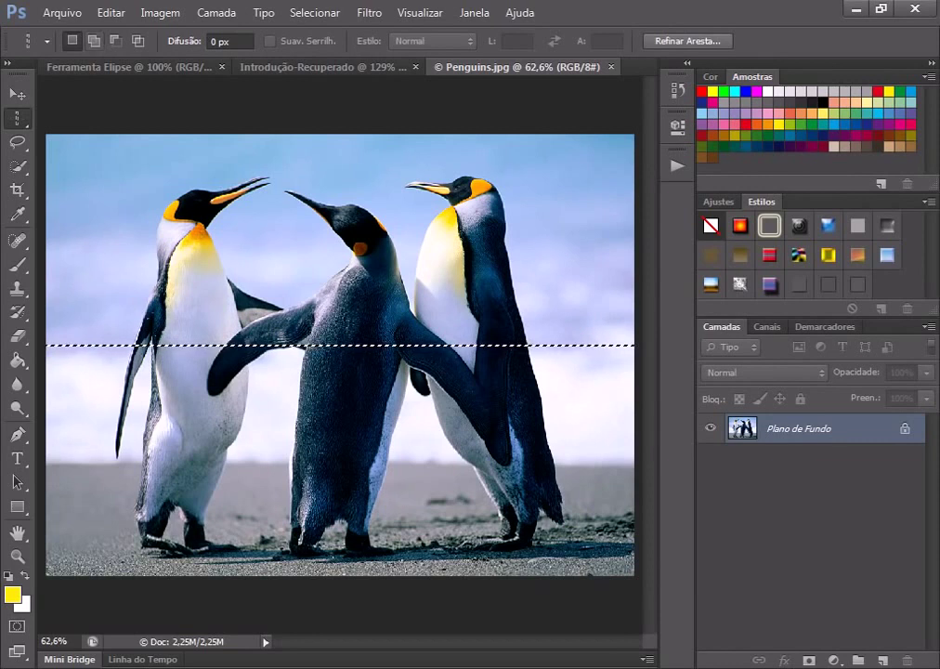
pyautogui.click(17, 118)
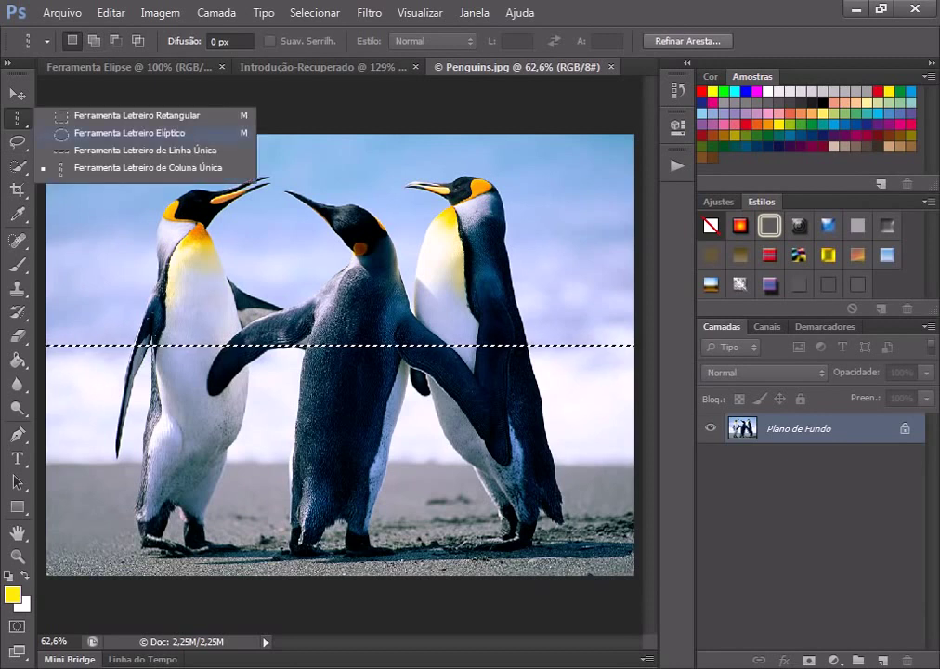
pyautogui.click(121, 133)
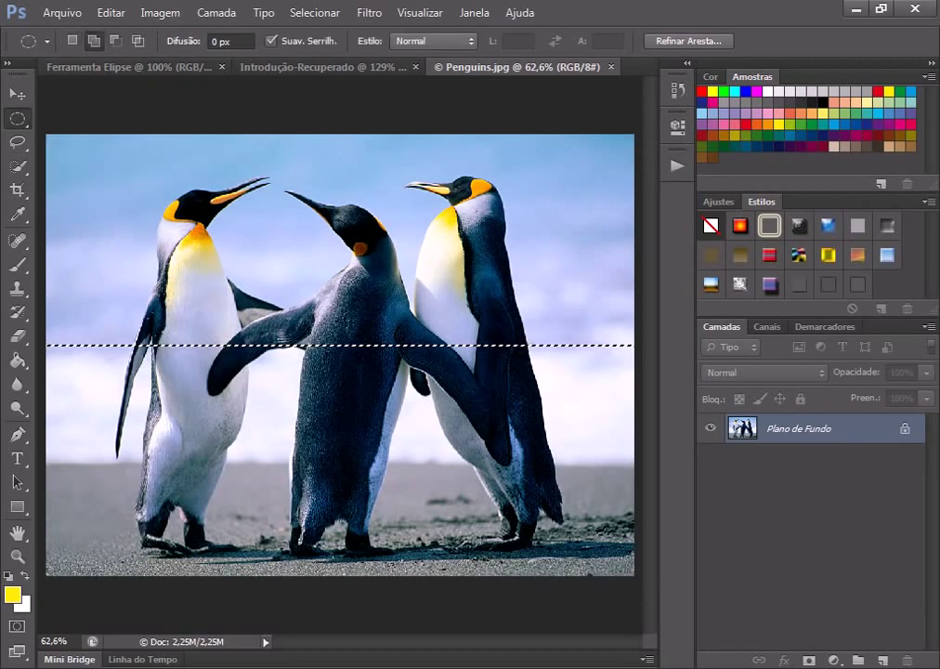
pyautogui.click(17, 118)
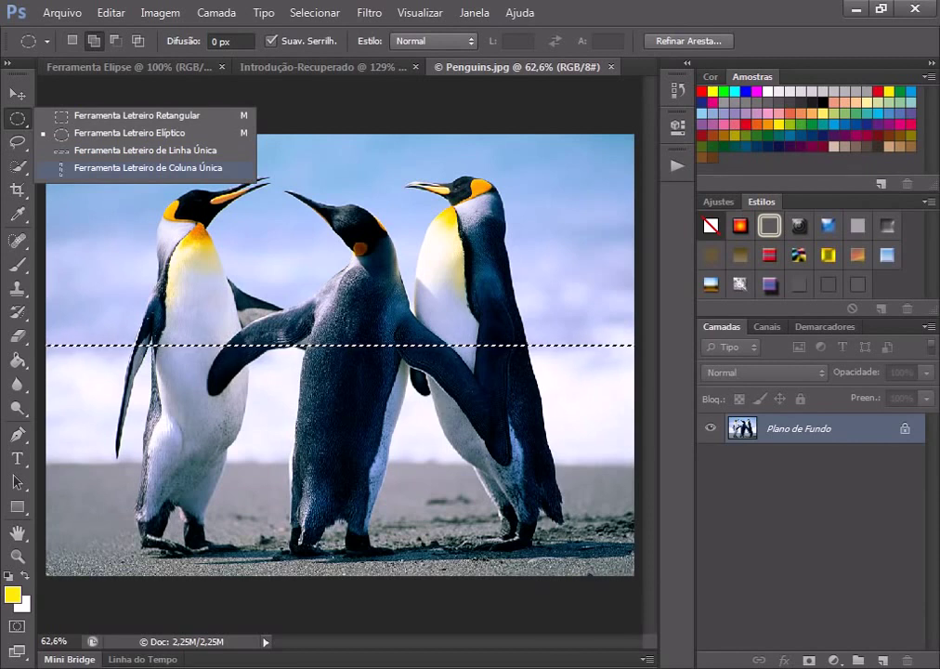
pyautogui.click(139, 167)
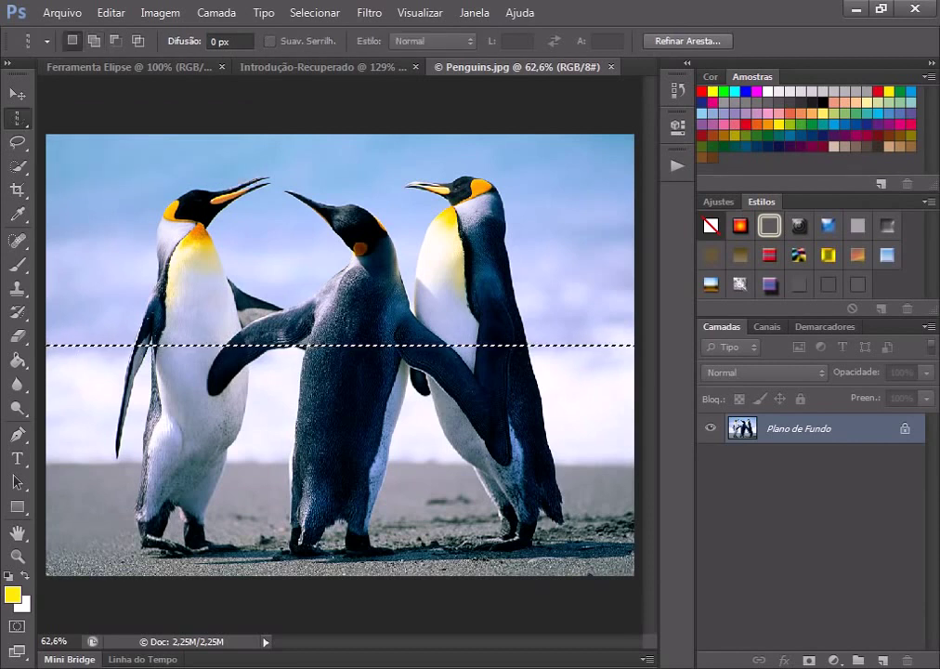
pyautogui.click(94, 41)
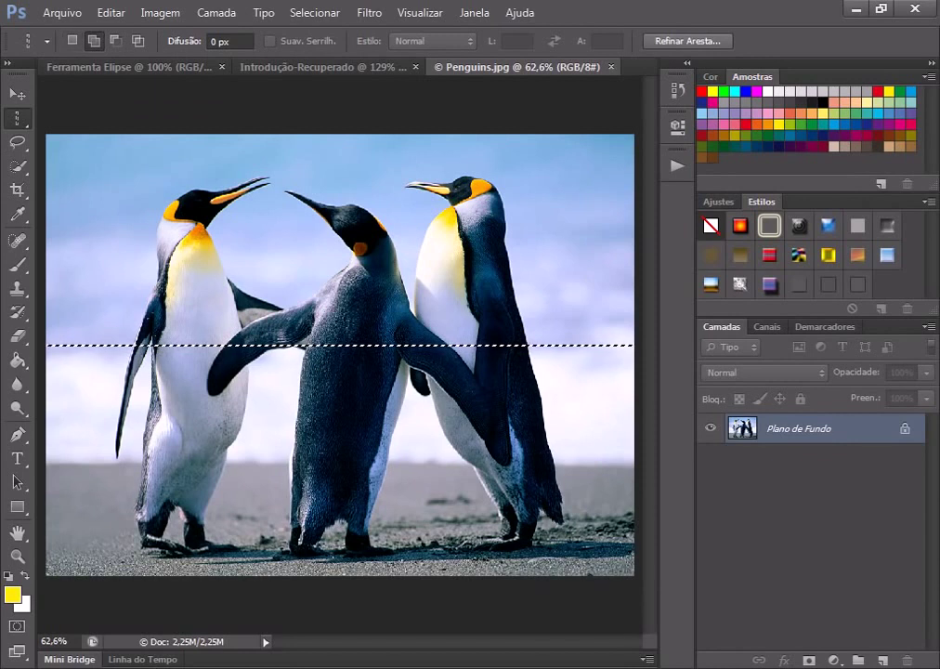
# - Discard the row selection and place a single-column selection vertically through the middle penguin
pyautogui.moveTo(202, 223); pyautogui.dragTo(341, 234)
pyautogui.hotkey('ctrl', 'd')
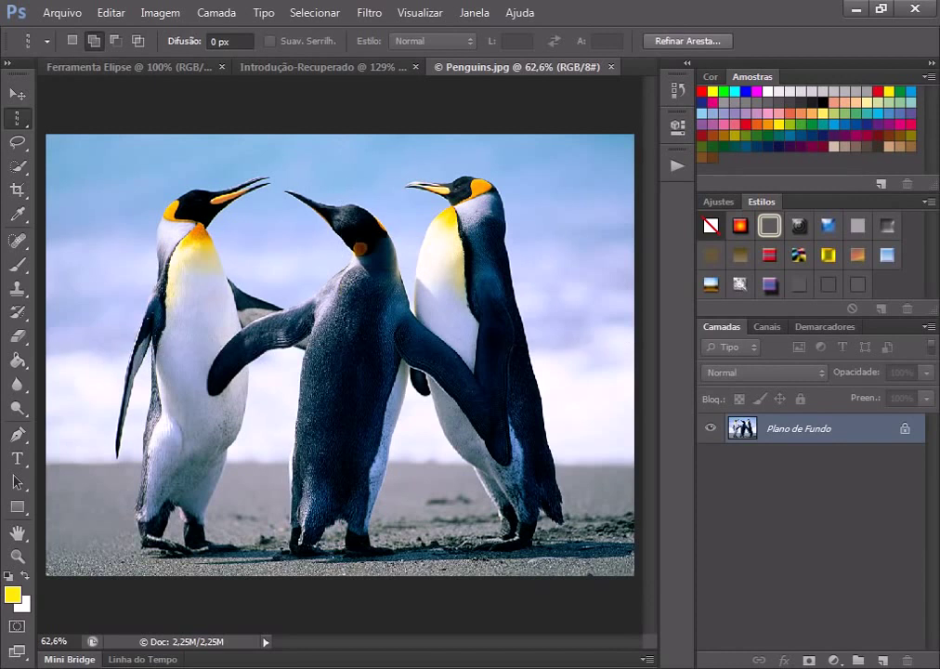
pyautogui.click(279, 345)
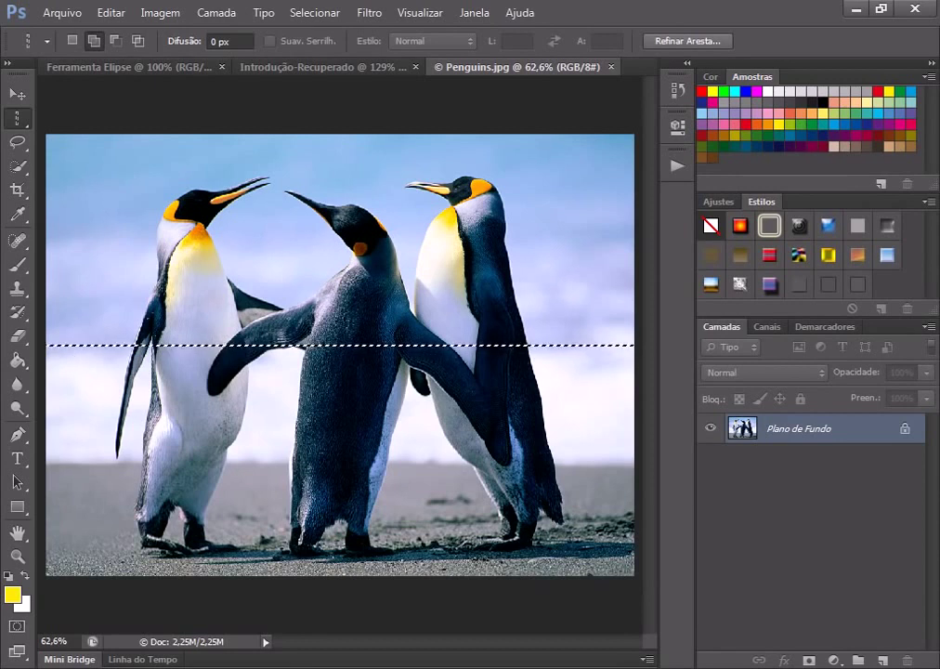
pyautogui.moveTo(251, 314); pyautogui.dragTo(344, 314)
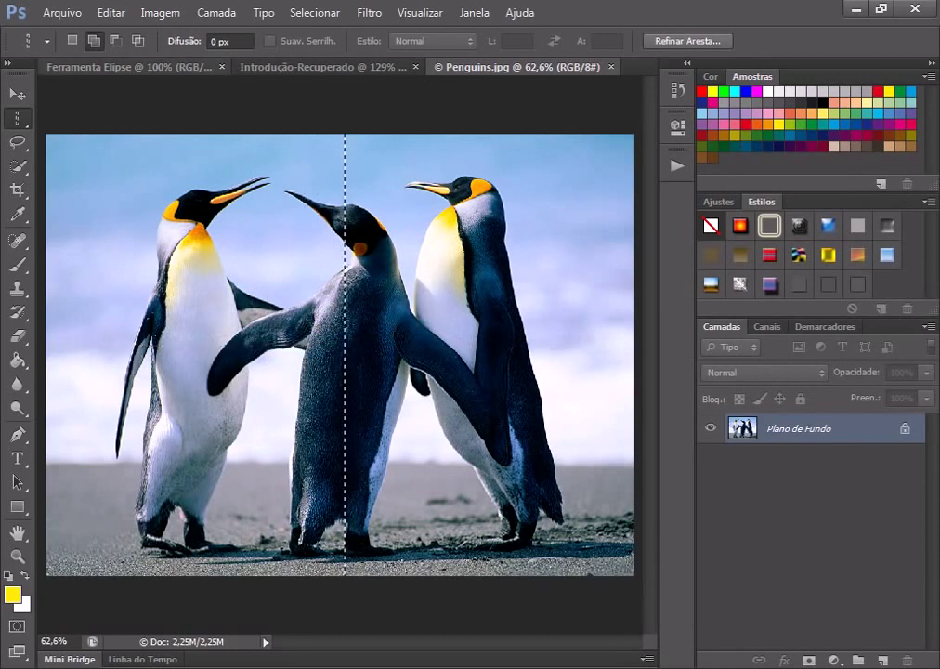
# - Add a single-pixel row across the penguins at flipper height to the column selection with the Single Row Marquee
pyautogui.click(17, 118)
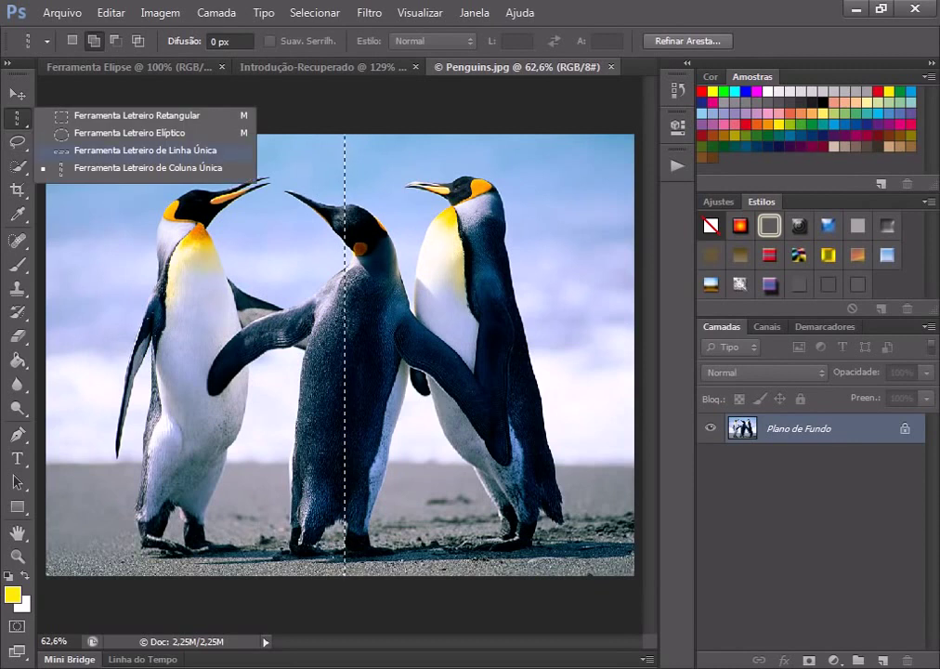
pyautogui.click(140, 150)
pyautogui.click(94, 41)
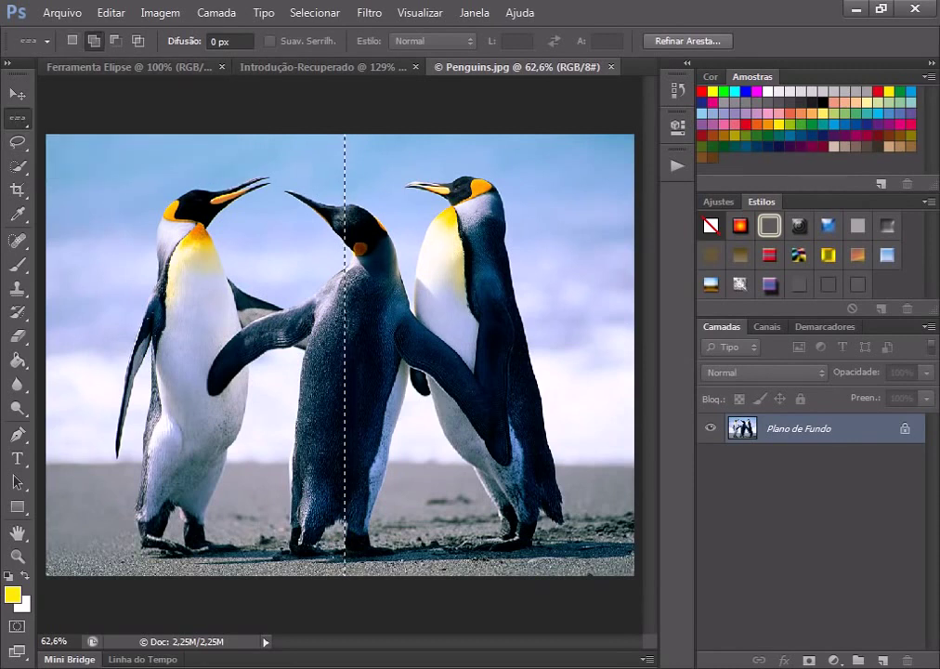
pyautogui.click(243, 396)
pyautogui.moveTo(244, 395); pyautogui.dragTo(311, 332)
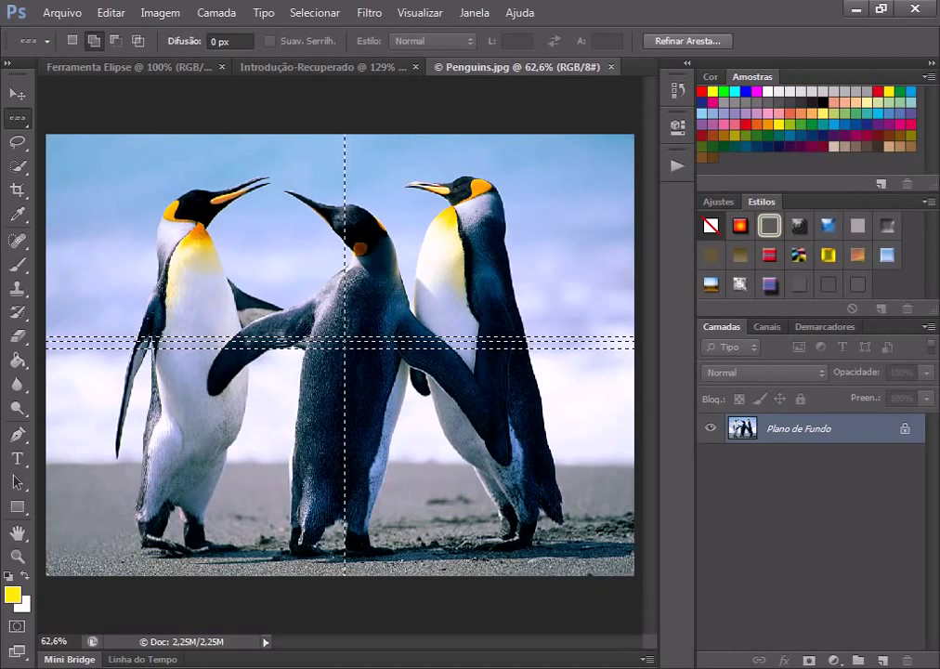
pyautogui.click(311, 338)
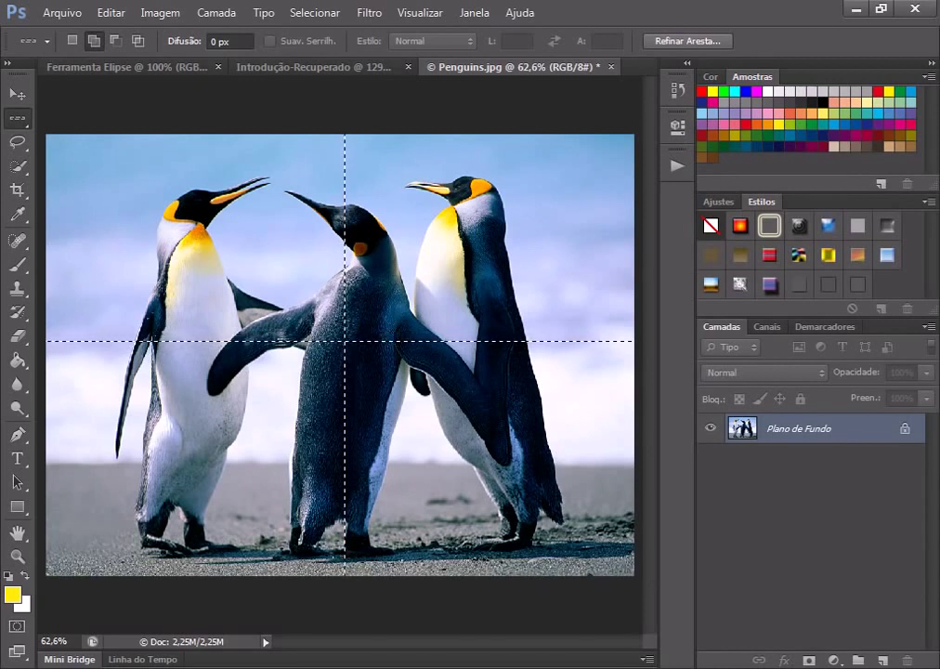
# - Fill the crossed row and column selection using Content-Aware in Normal mode at 100% opacity
pyautogui.hotkey('shift', 'F5')
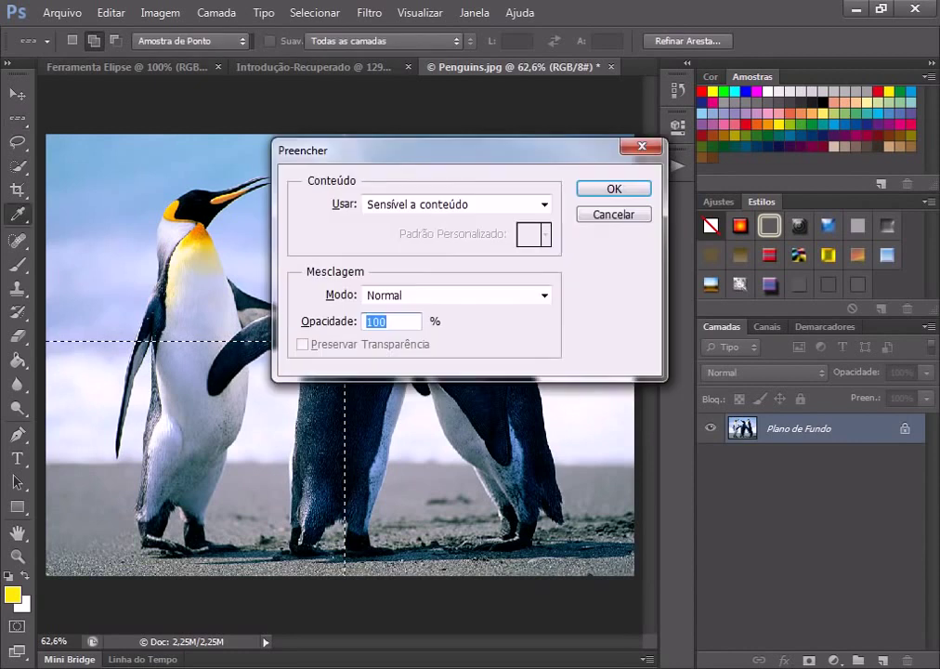
pyautogui.moveTo(372, 149); pyautogui.dragTo(260, 158)
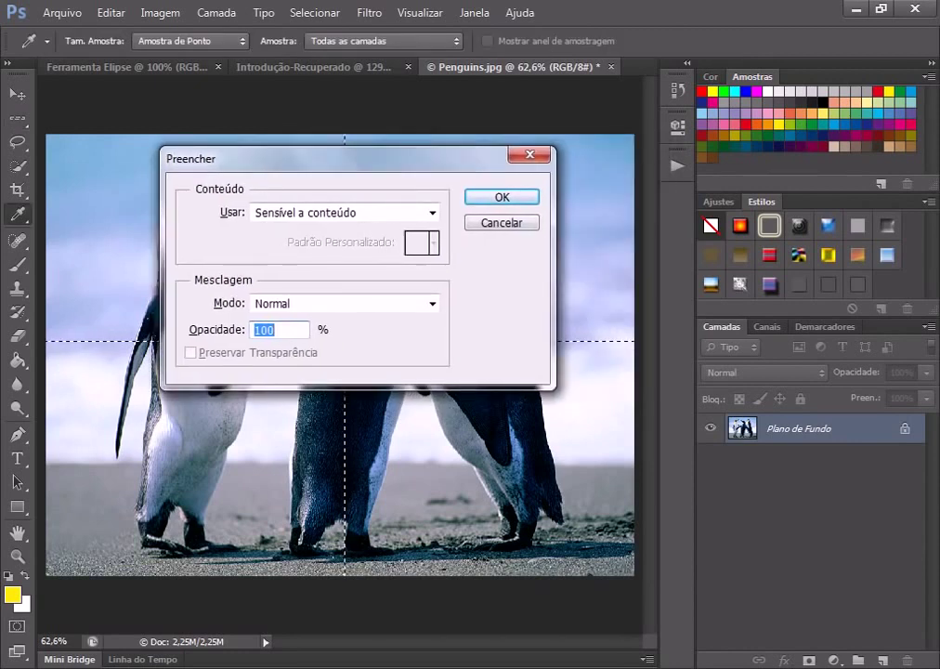
pyautogui.press('Return')
pyautogui.press('m')
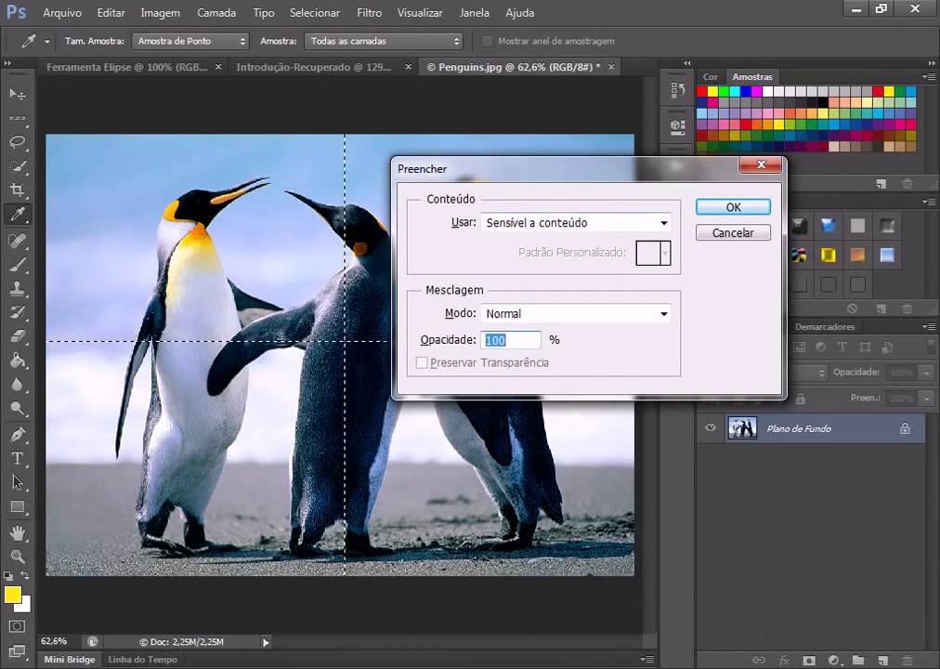
# - Fill the crossed row and column selection with the background color at 100% opacity, then deselect
pyautogui.click(664, 223)
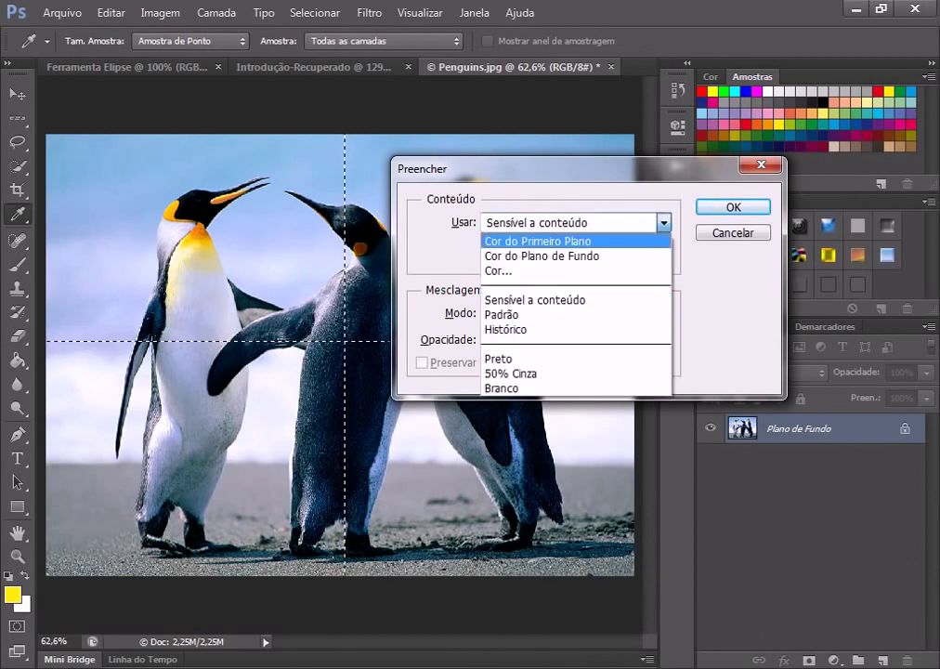
pyautogui.press('Down')
pyautogui.press('Return')
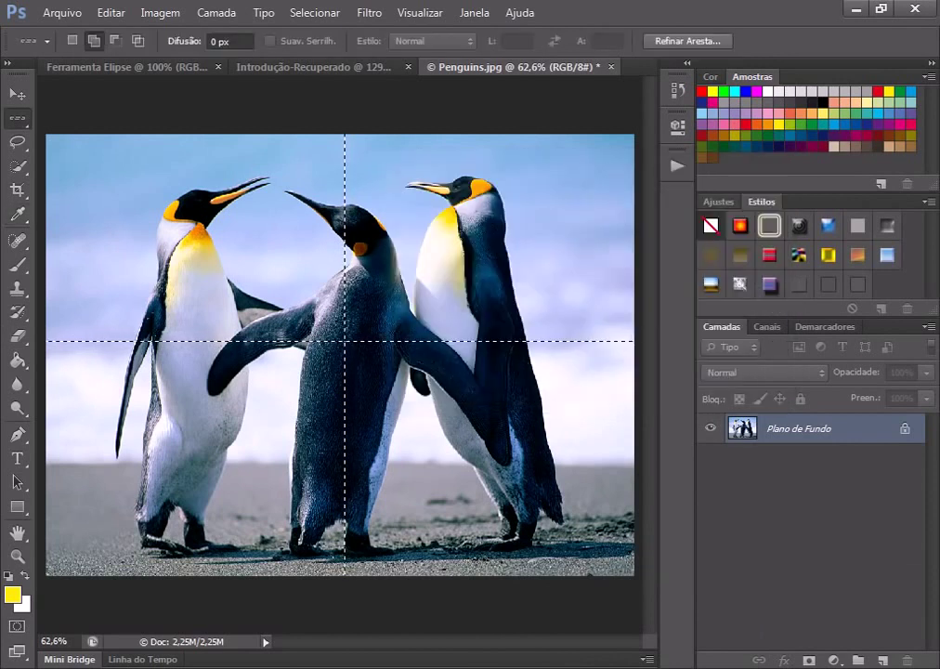
pyautogui.press('Delete')
pyautogui.press('Return')
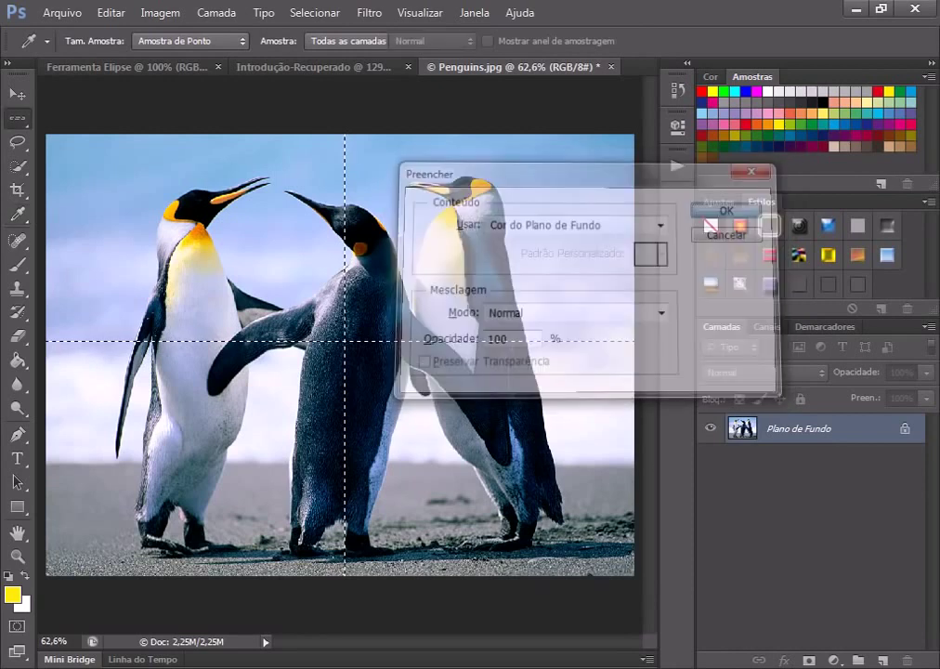
pyautogui.hotkey('ctrl', 'd')
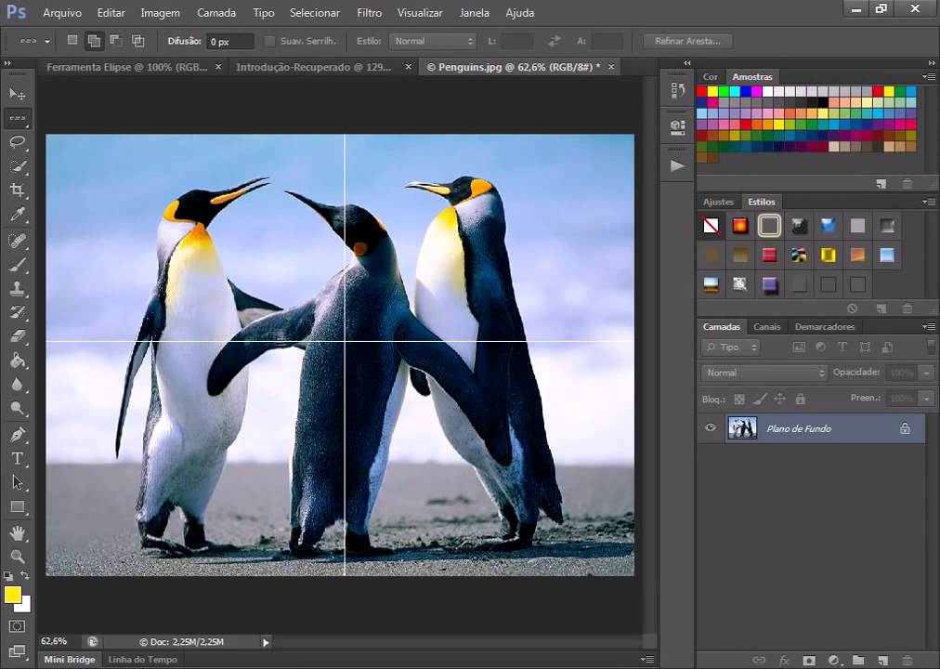
# - Crop the photo to the lower-left quarter marked off by the white lines, then undo the crop
pyautogui.press('c')
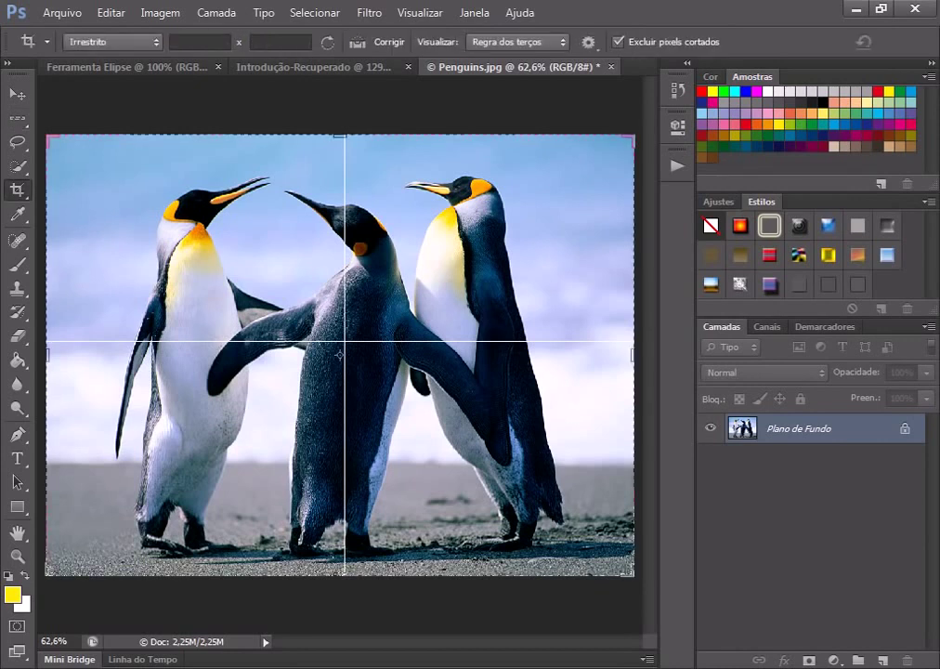
pyautogui.moveTo(632, 139); pyautogui.dragTo(489, 241)
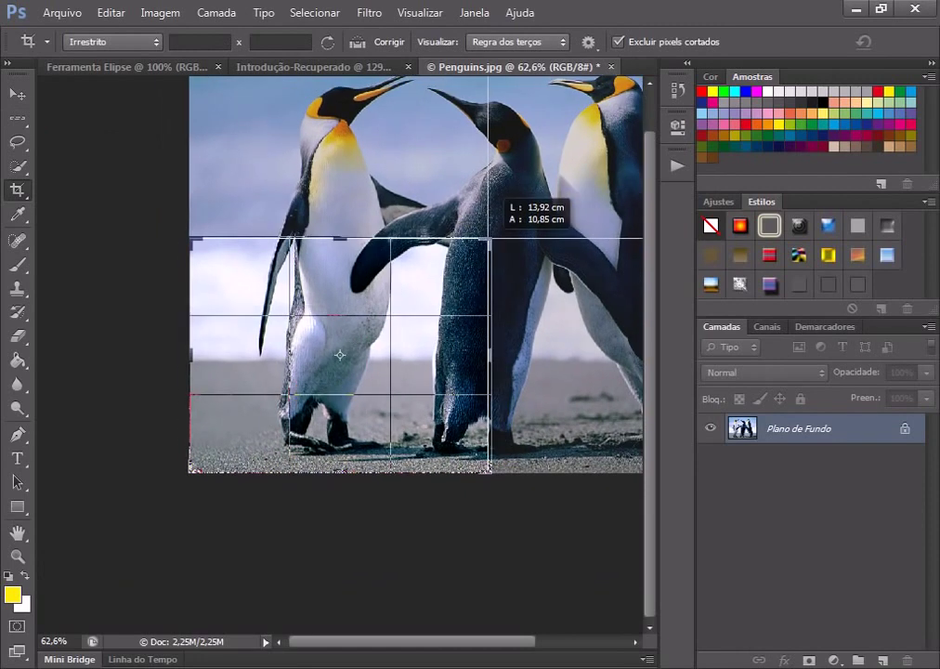
pyautogui.moveTo(490, 240); pyautogui.dragTo(486, 243)
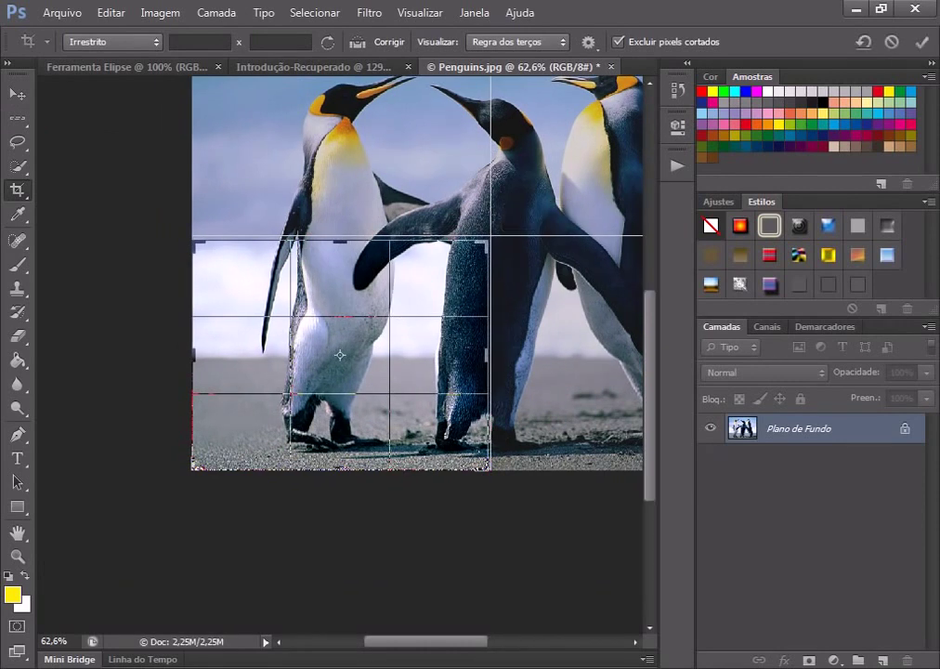
pyautogui.moveTo(486, 244); pyautogui.dragTo(490, 238)
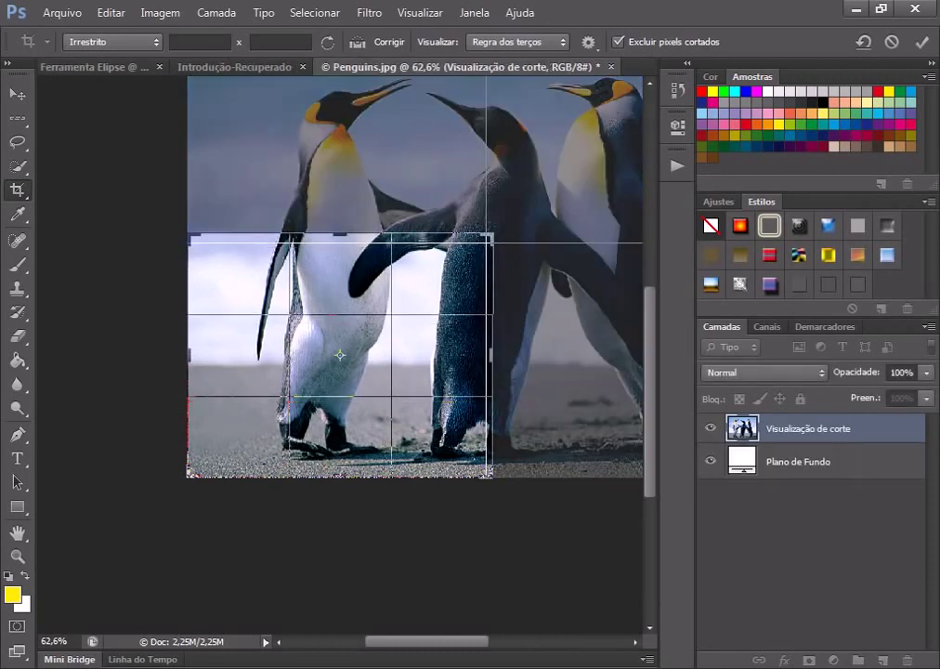
pyautogui.press('Return')
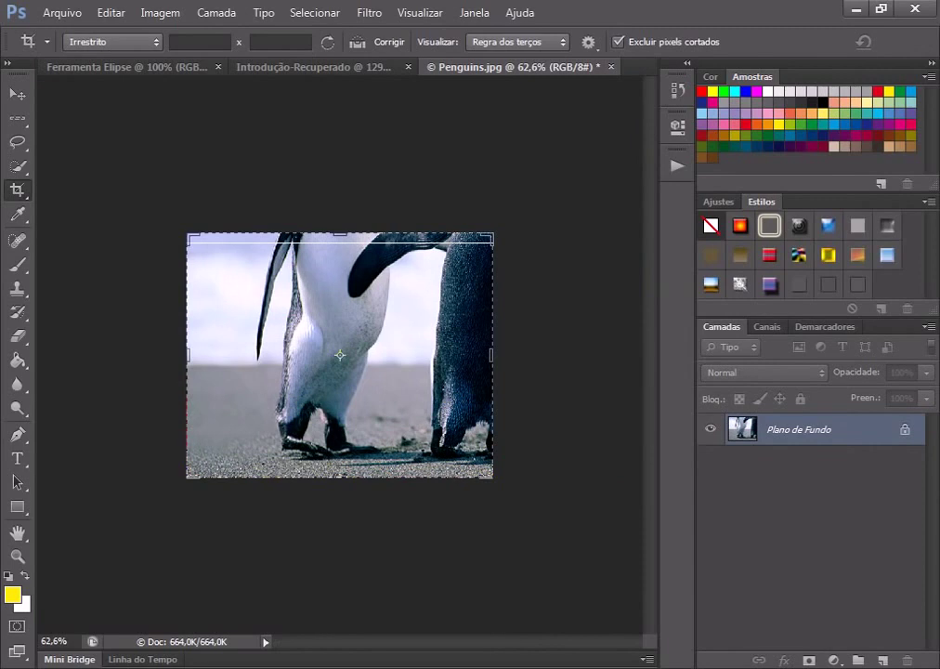
pyautogui.hotkey('ctrl', 'z')
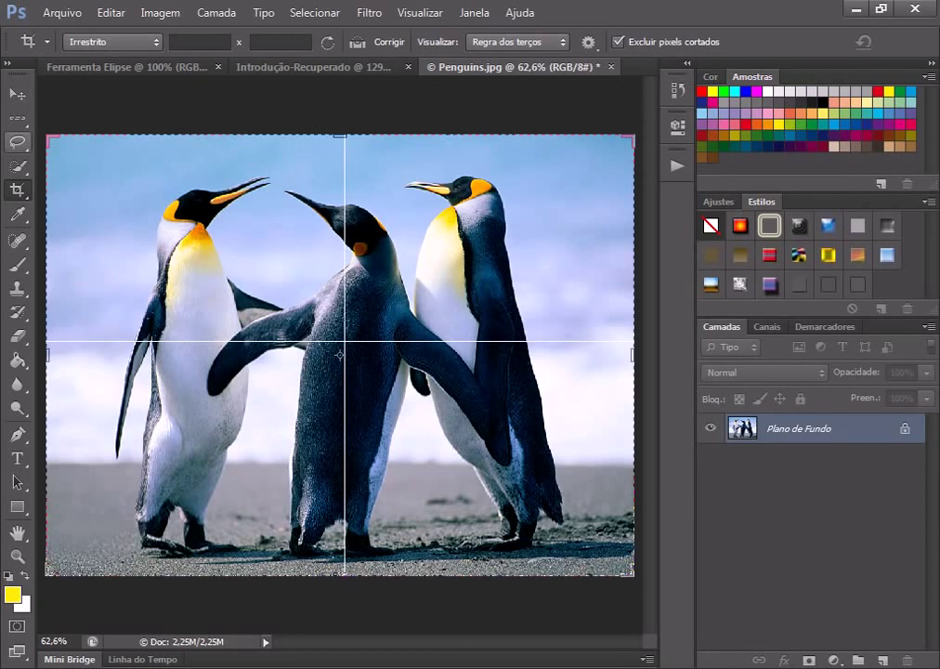
# - Switch from the Crop tool back to the marquee tools and display their variants
pyautogui.click(17, 118)
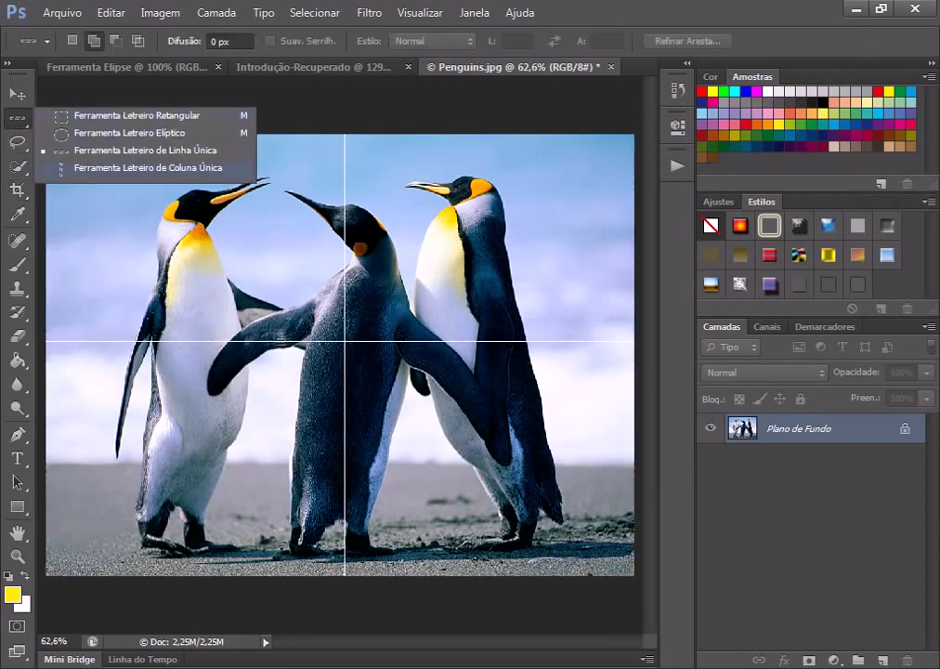